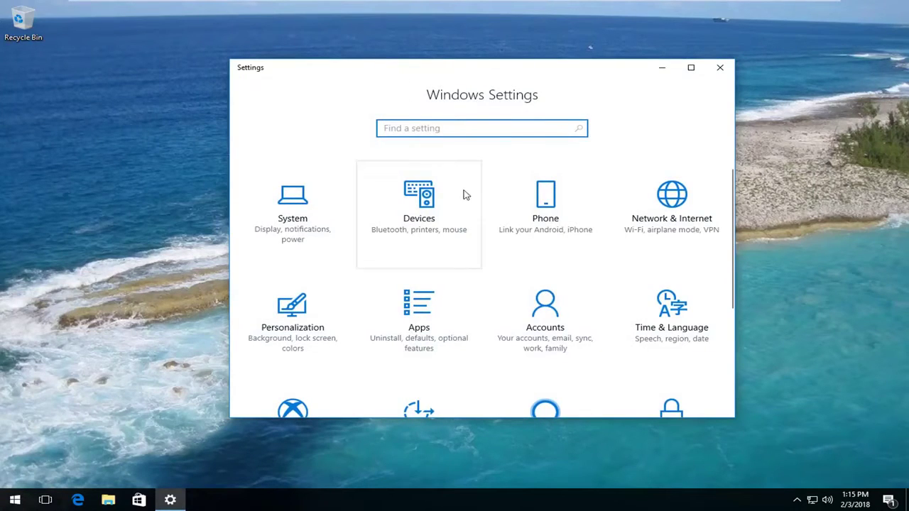
- Go to Update & Security > Recovery and start Reset this PC with Get started
scroll(547, 184, down, 2)
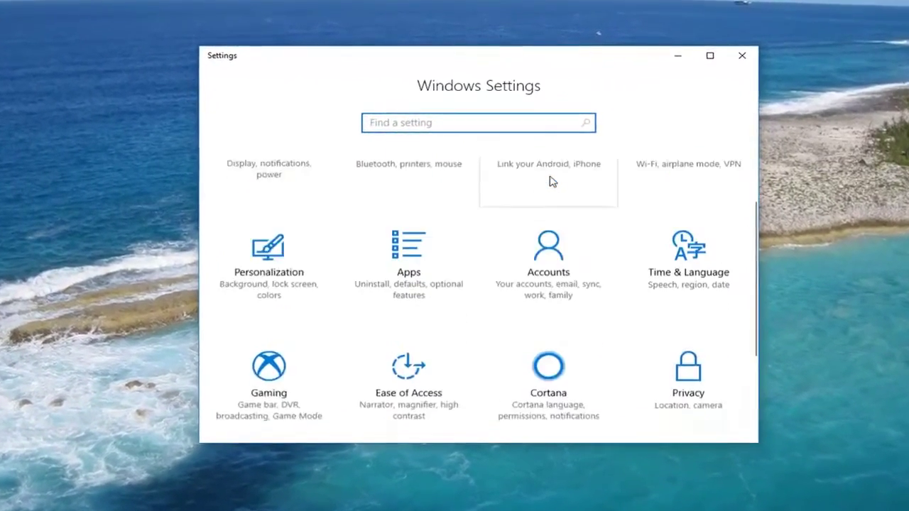
scroll(549, 182, down, 2)
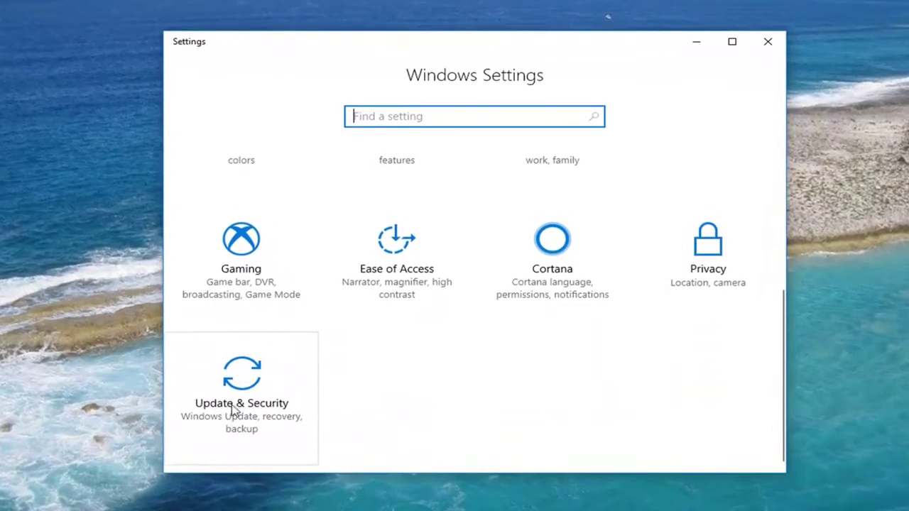
click(249, 385)
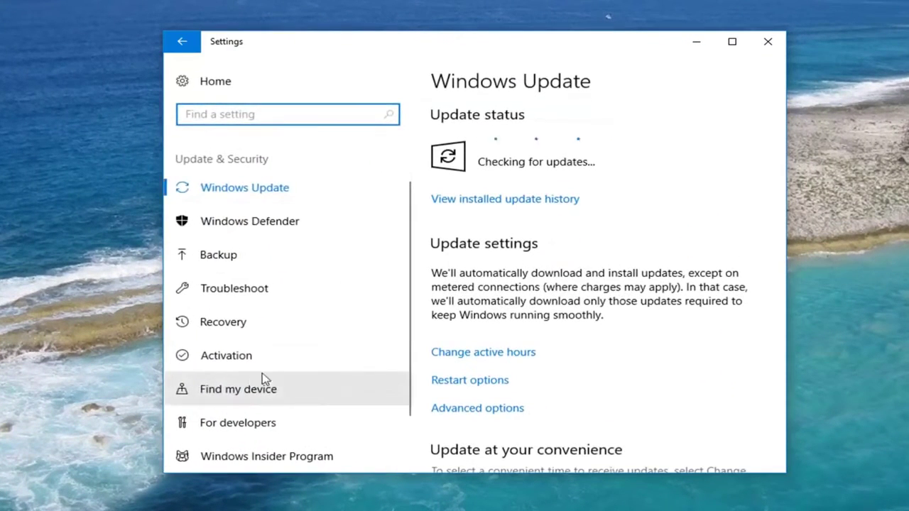
click(229, 330)
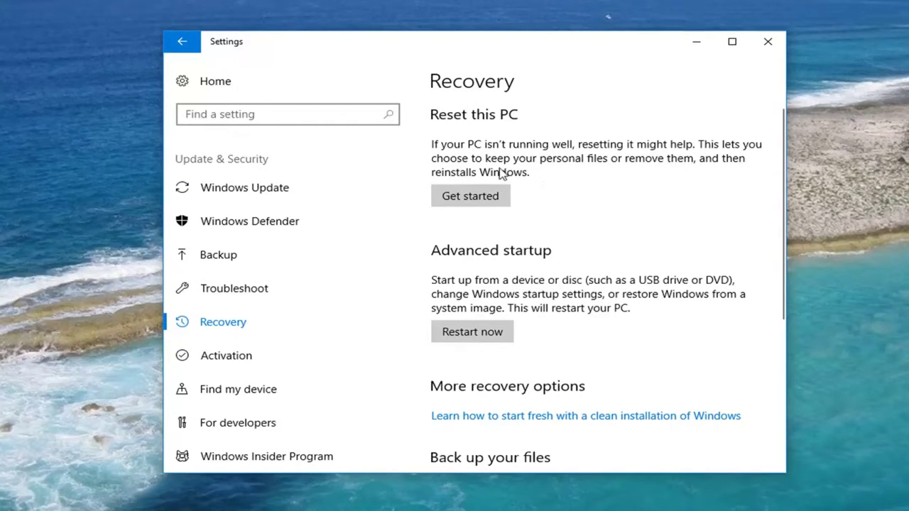
click(469, 198)
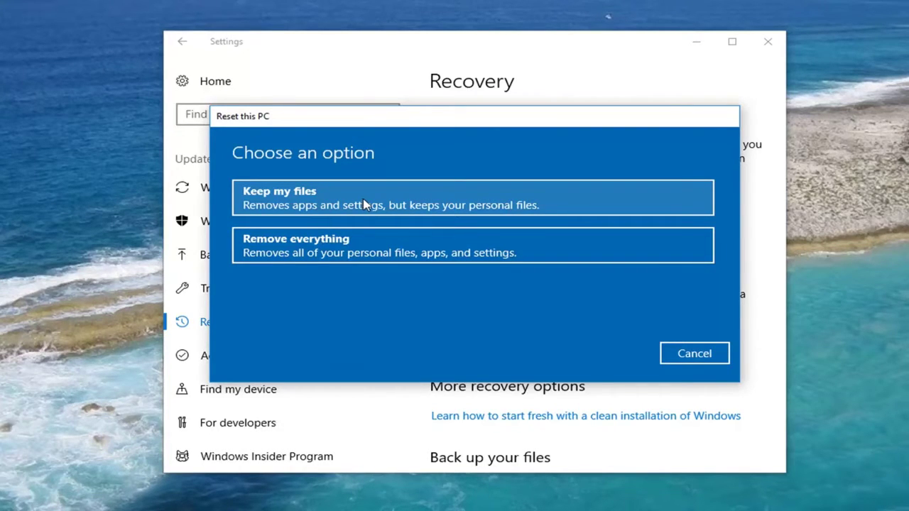
- Choose Remove everything in the Reset this PC dialog
click(288, 256)
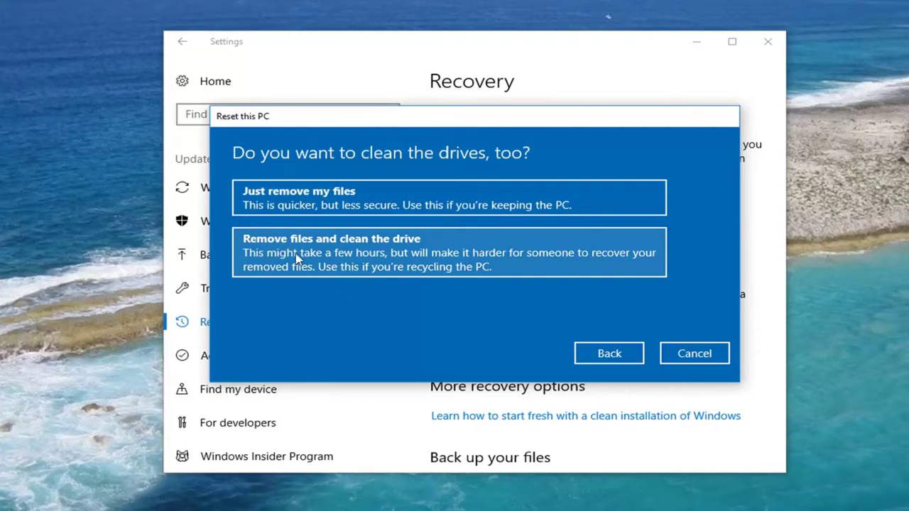
- Choose Just remove my files, skipping drive cleaning
click(284, 200)
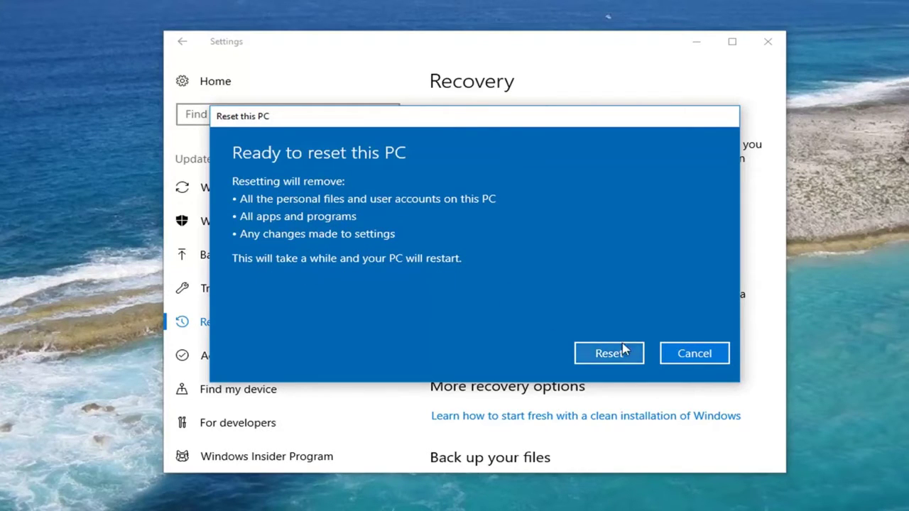
- Confirm Reset on the Ready to reset this PC summary
click(603, 360)
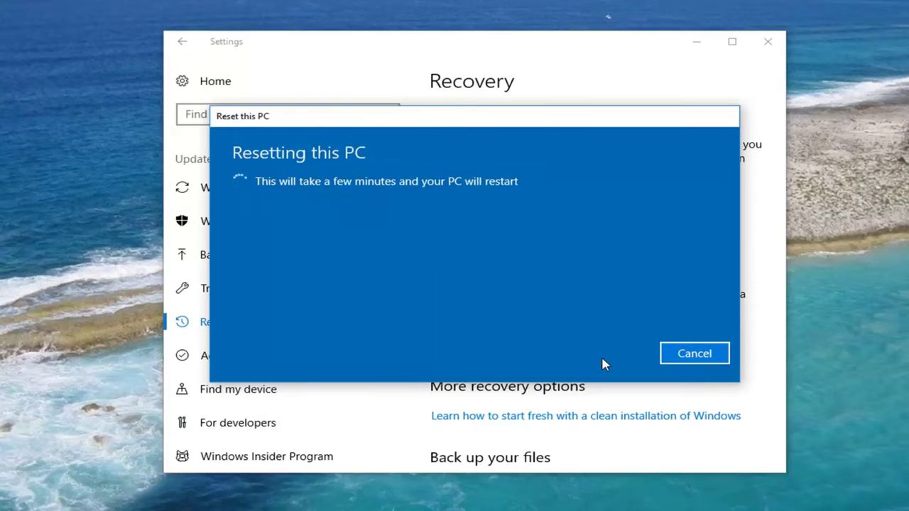
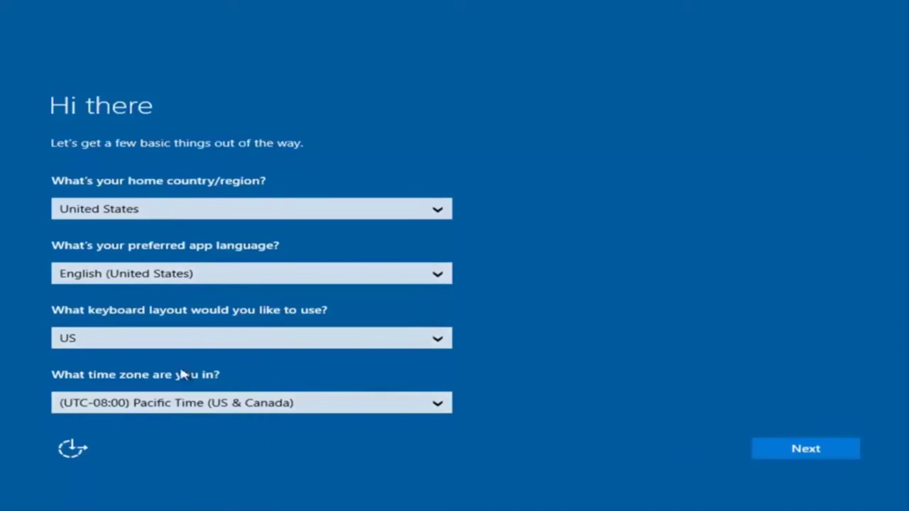
- Keep the regional settings and accept the Windows 10 license terms
click(810, 452)
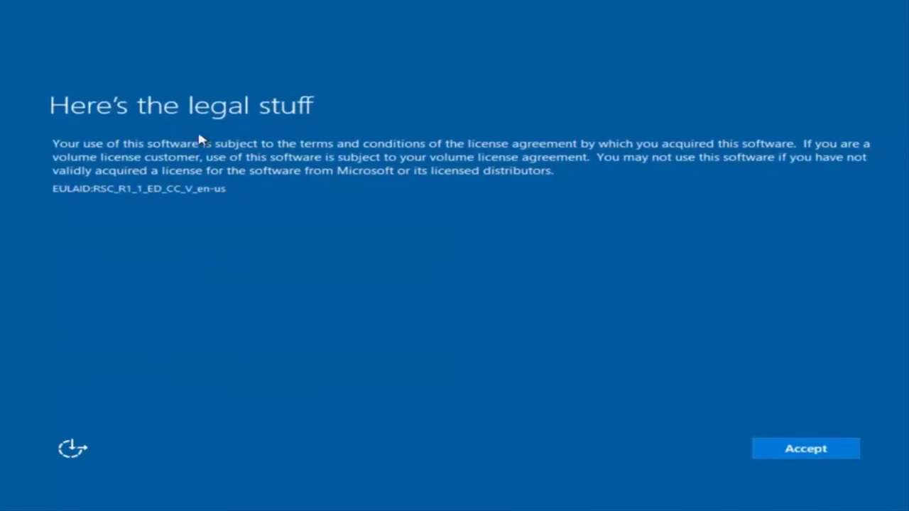
click(817, 451)
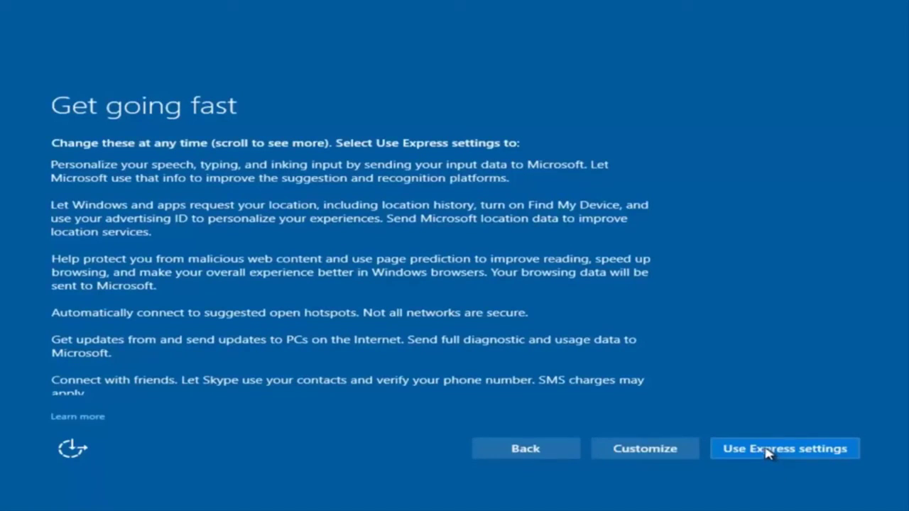
- Customize privacy, switching off personalized speech, typing and inking input, then continue
click(650, 450)
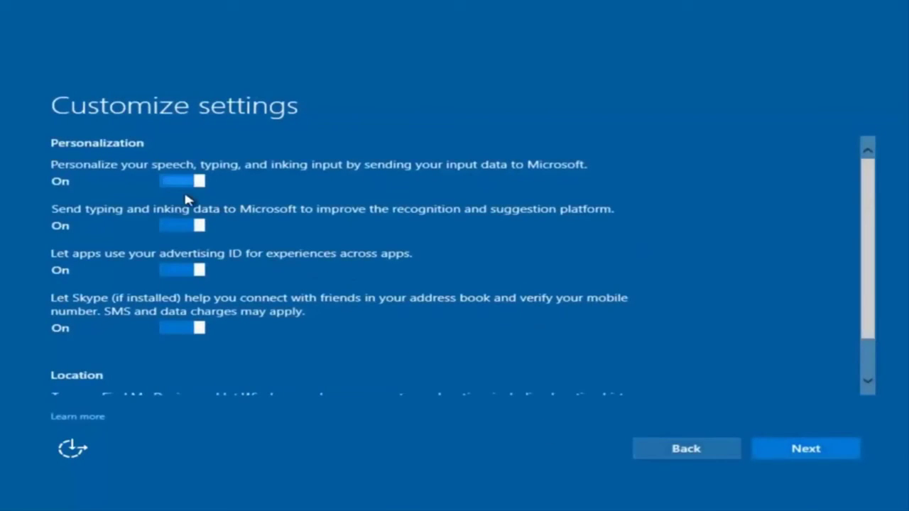
scroll(213, 213, down, 1)
scroll(259, 241, up, 1)
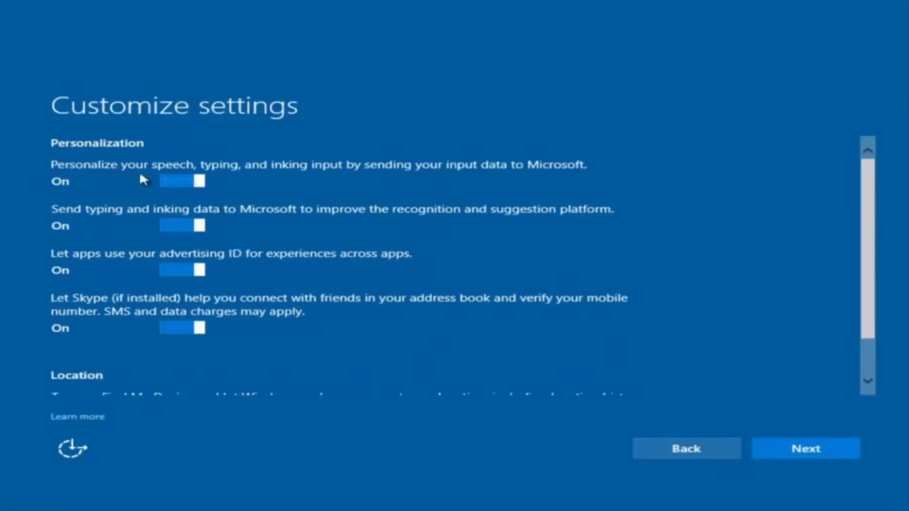
click(199, 181)
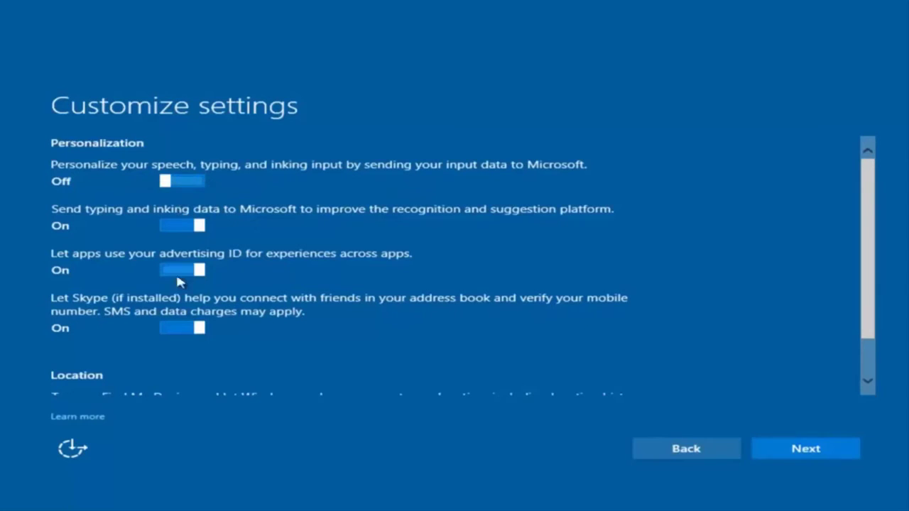
scroll(183, 284, down, 2)
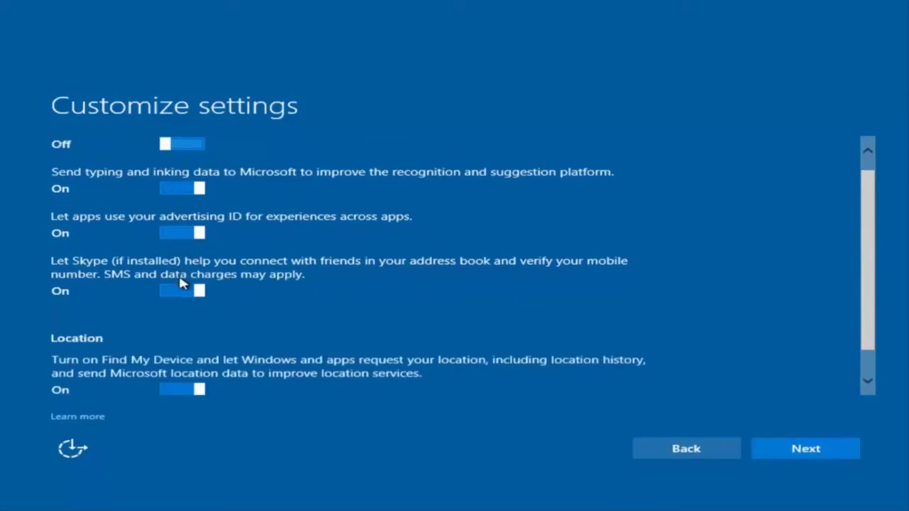
scroll(195, 278, up, 2)
scroll(210, 276, down, 2)
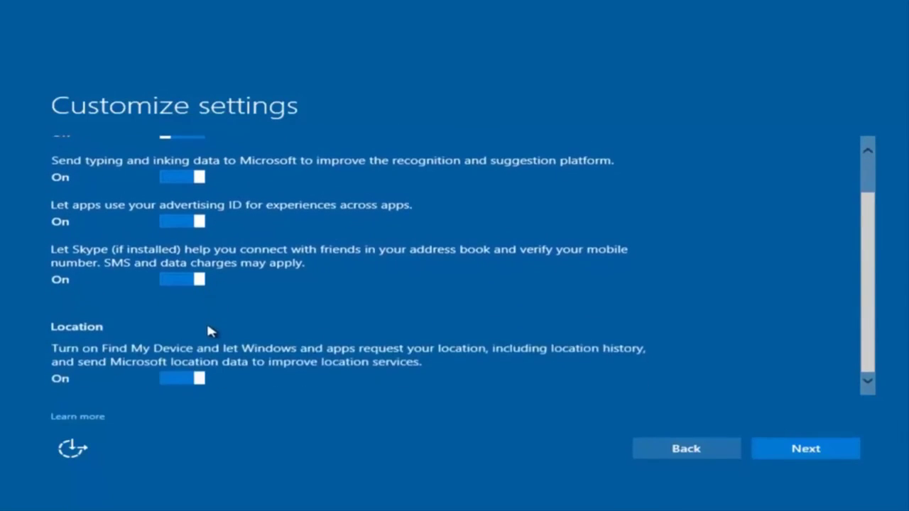
scroll(223, 365, up, 2)
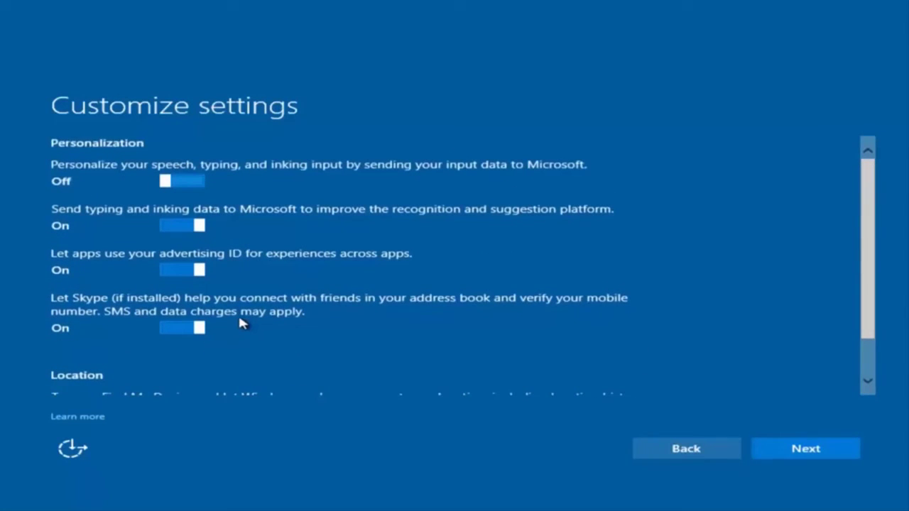
click(788, 449)
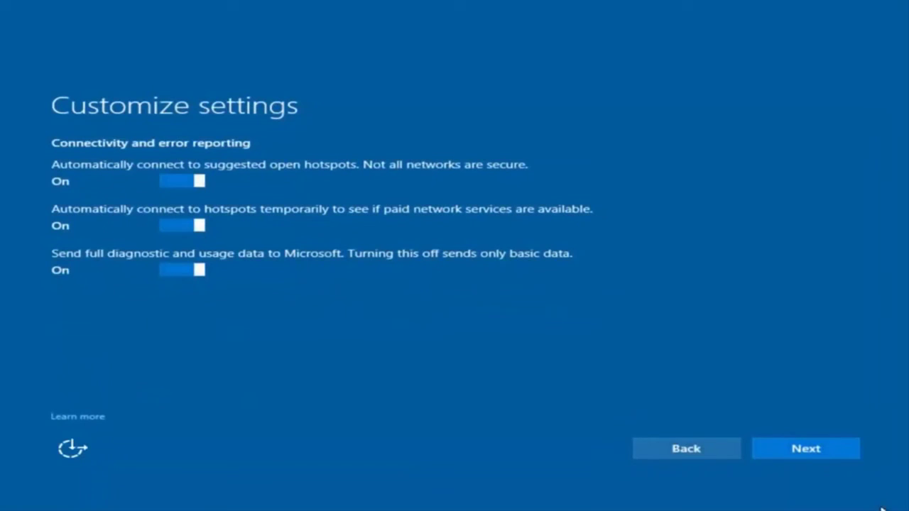
- Continue past the Connectivity and remaining privacy pages with default settings
click(807, 458)
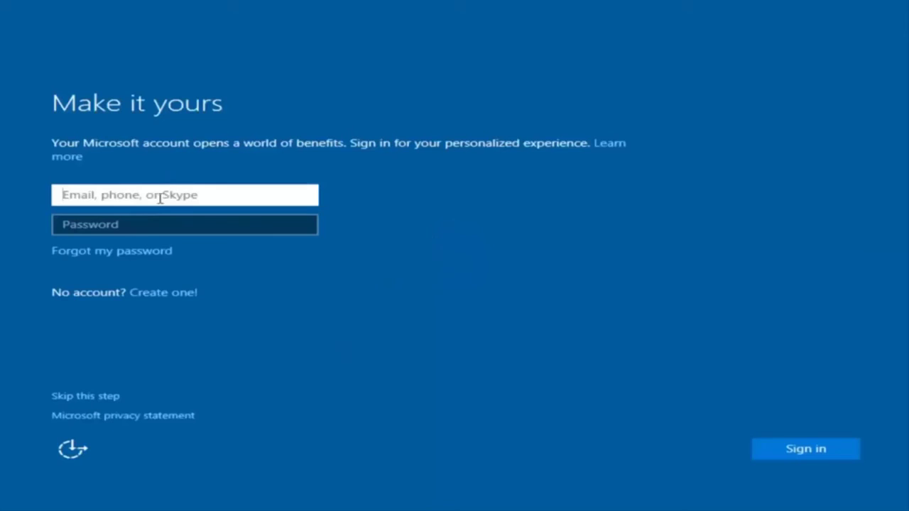
- Skip Microsoft sign-in and enter 'example' as the local account user name
click(399, 202)
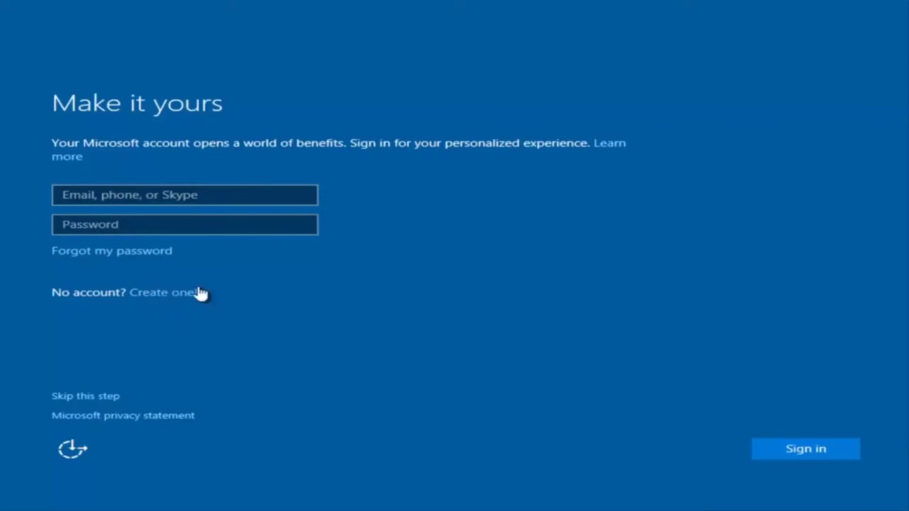
click(89, 397)
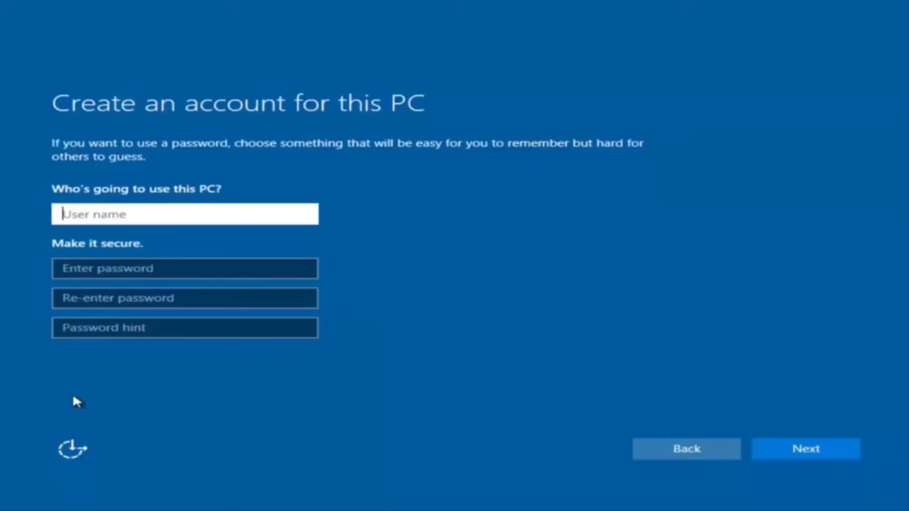
text(exam[p)
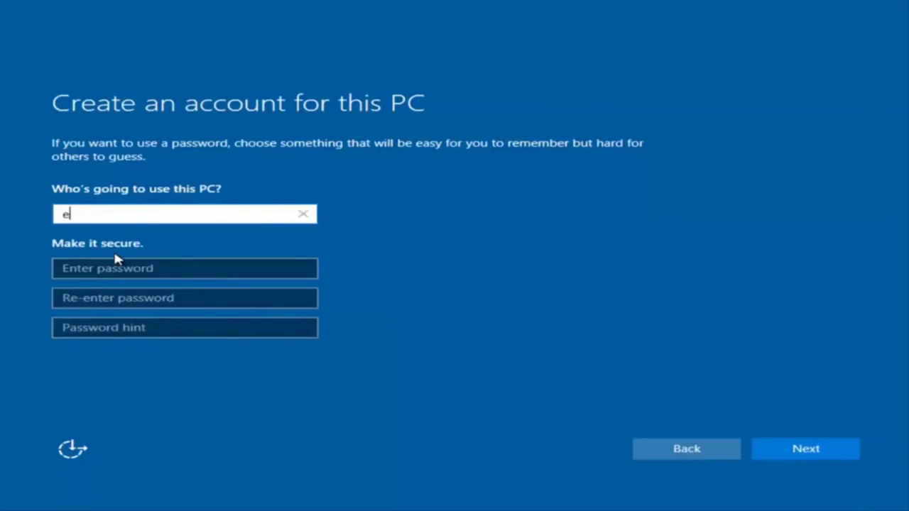
key(BackSpace)
key(BackSpace)
text(ple)
- Enter and confirm the account password, add a password hint, and create the account
click(114, 270)
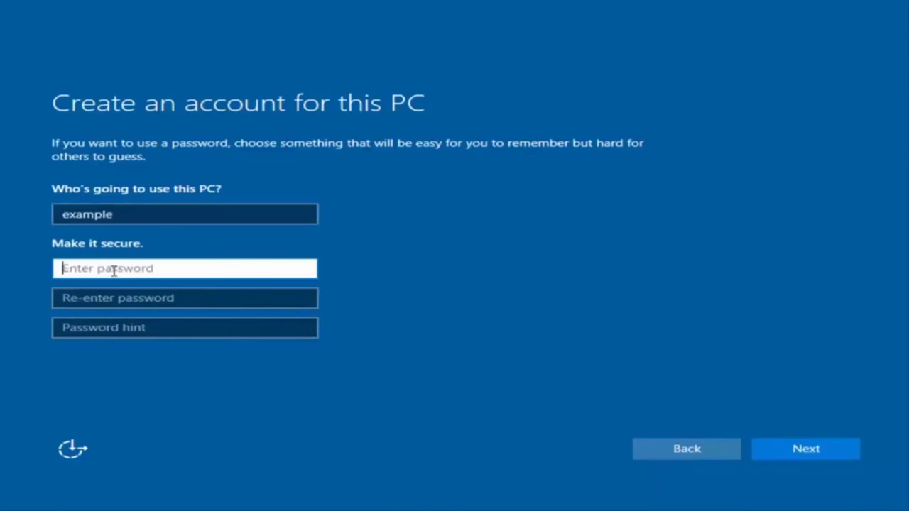
text(*********)
click(178, 298)
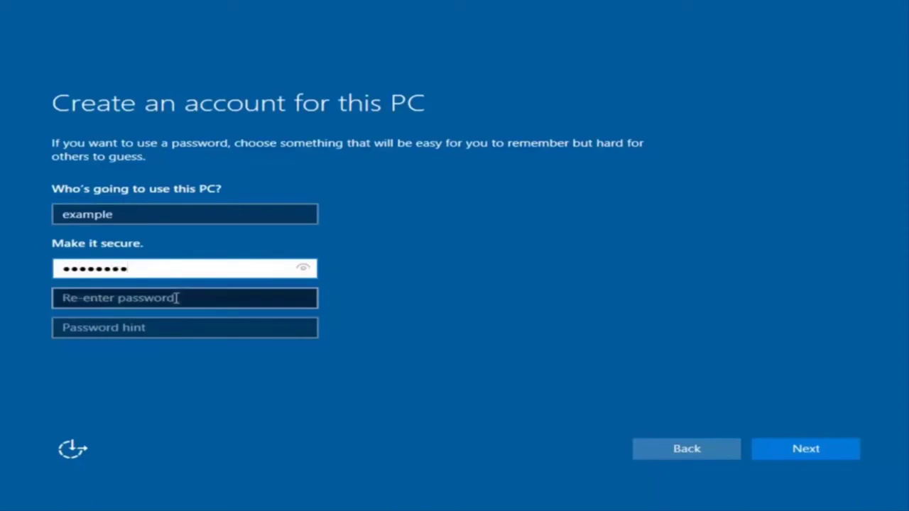
text(**)
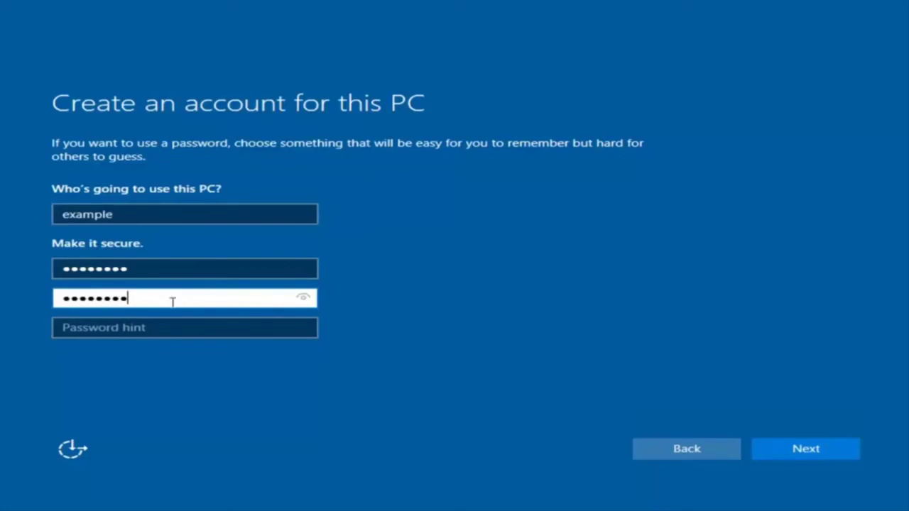
click(165, 331)
text(pass)
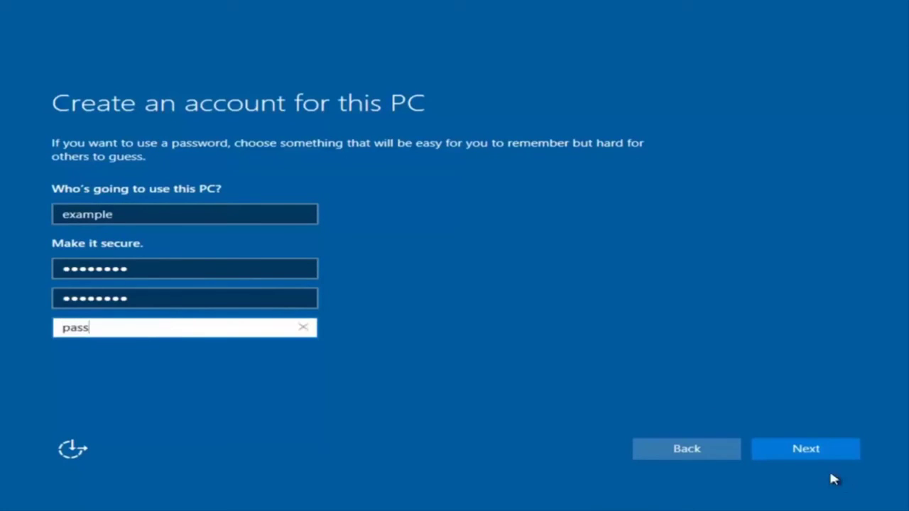
click(820, 452)
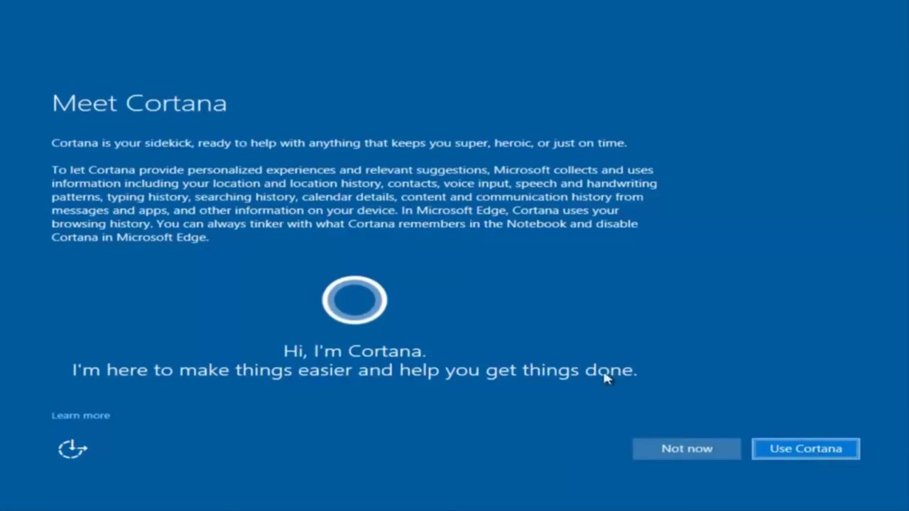
- Decline setting up Cortana
click(670, 448)
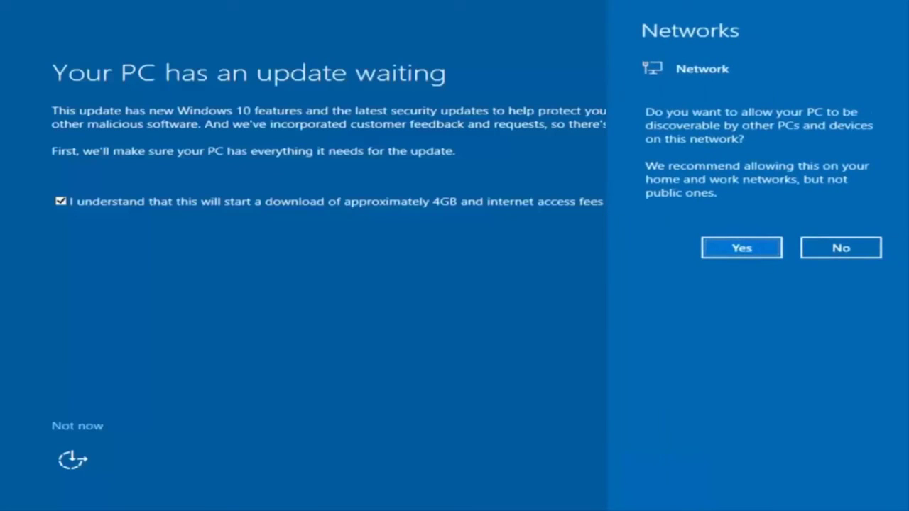
- Answer the network discoverability prompt and postpone the waiting update
click(394, 454)
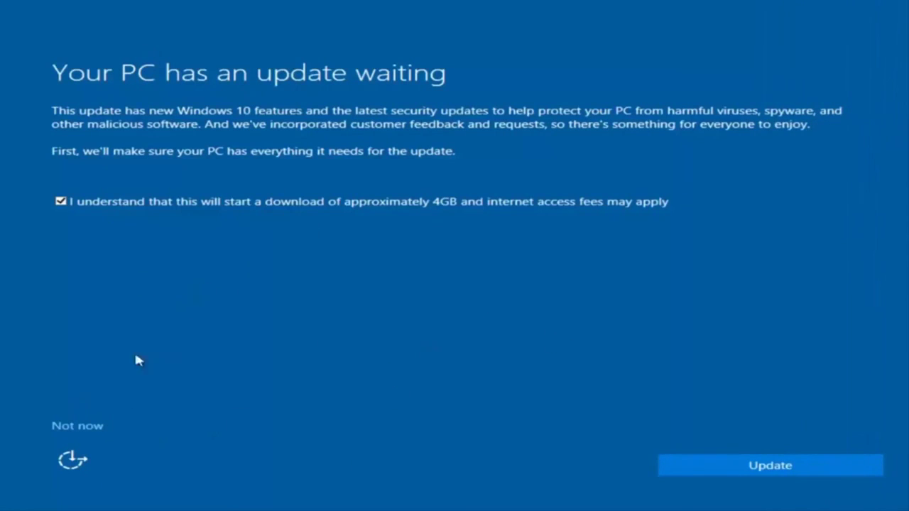
click(78, 426)
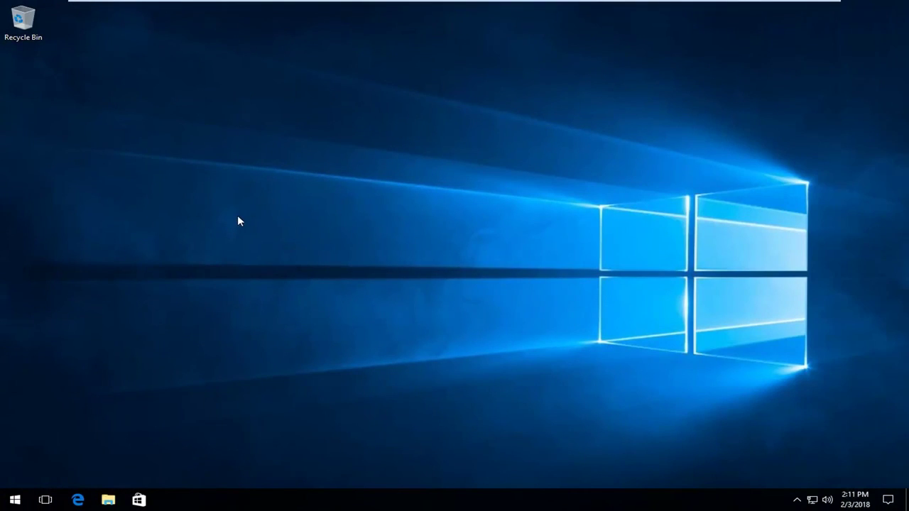